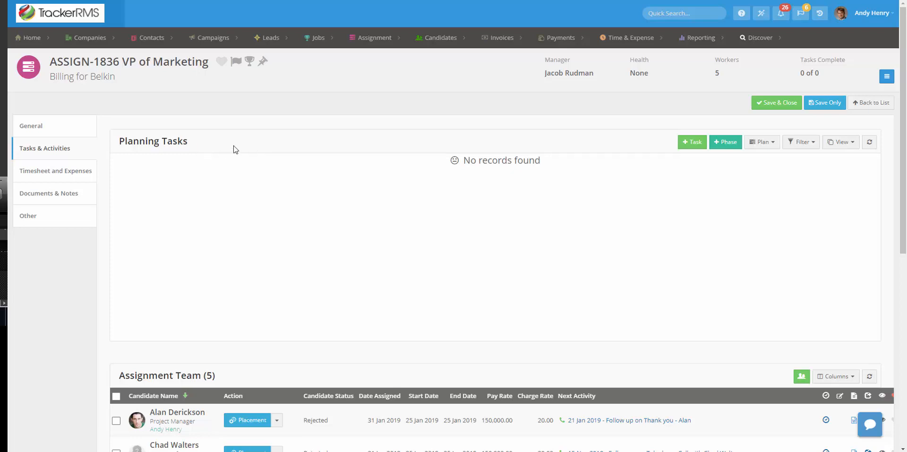
Add a planning task named "Regular Hours" to the assignment with an expected start date of 01 Apr 2019.
{"action": "left_click", "coordinate": [693, 143]}
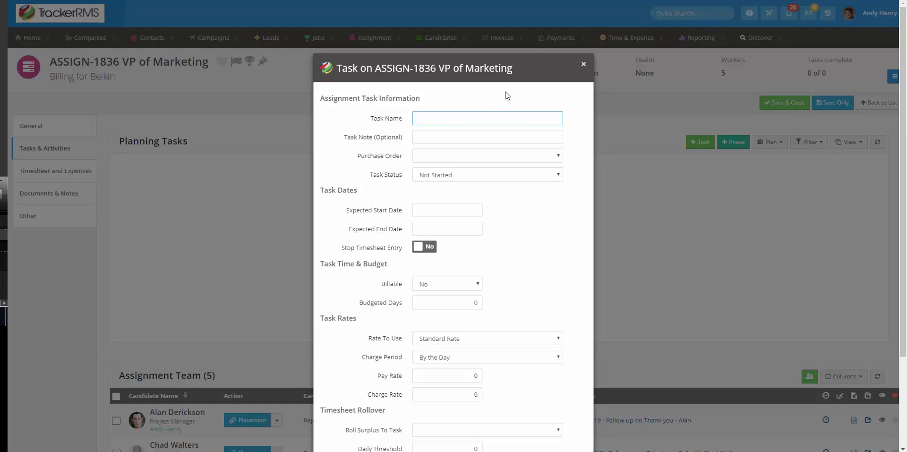
{"action": "type", "text": "Regular Hours"}
{"action": "left_click", "coordinate": [446, 212]}
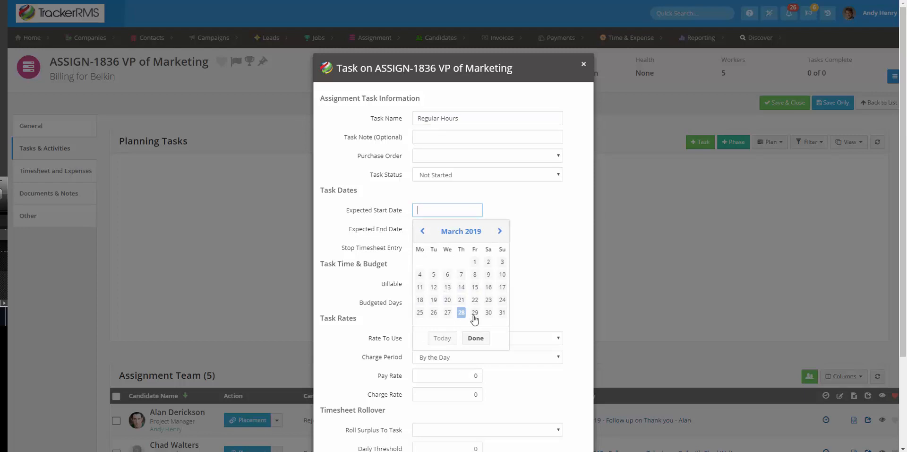
{"action": "left_click", "coordinate": [500, 231]}
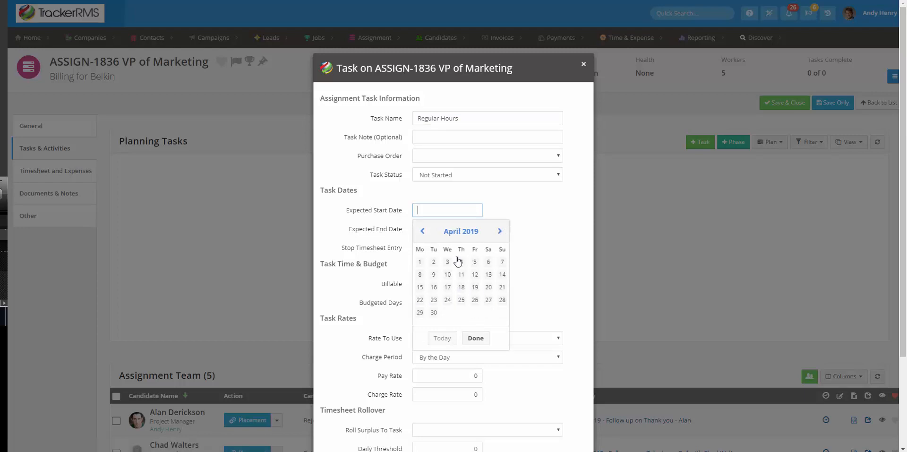
{"action": "left_click", "coordinate": [419, 262]}
Set the task's expected end date to 30 Aug 2019.
{"action": "left_click", "coordinate": [461, 229]}
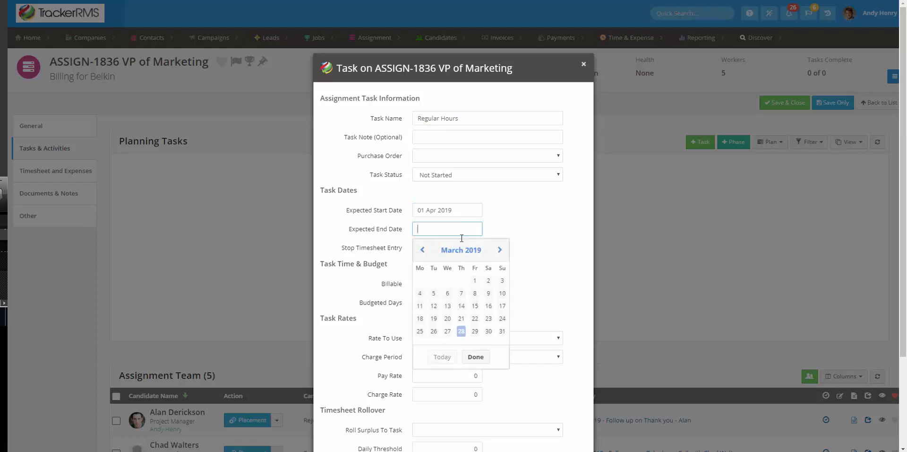
{"action": "left_click", "coordinate": [498, 251]}
{"action": "left_click", "coordinate": [499, 251]}
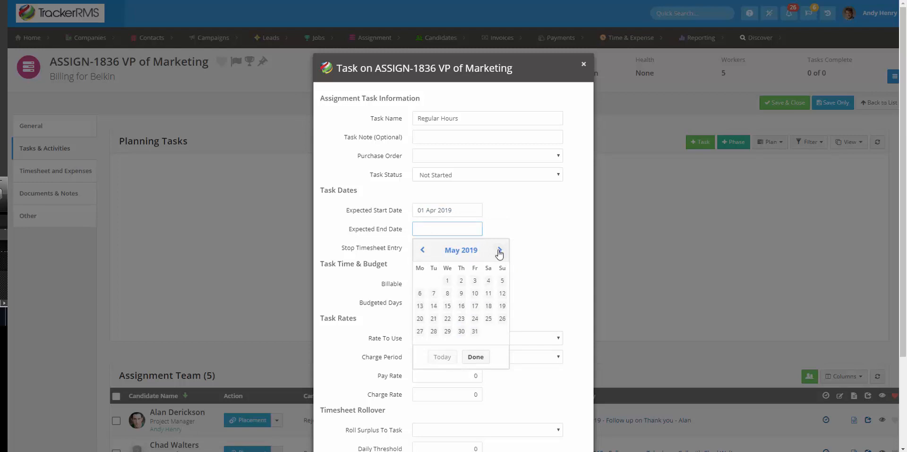
{"action": "left_click", "coordinate": [499, 251]}
{"action": "left_click", "coordinate": [499, 251]}
{"action": "left_click", "coordinate": [499, 250]}
{"action": "left_click", "coordinate": [475, 331]}
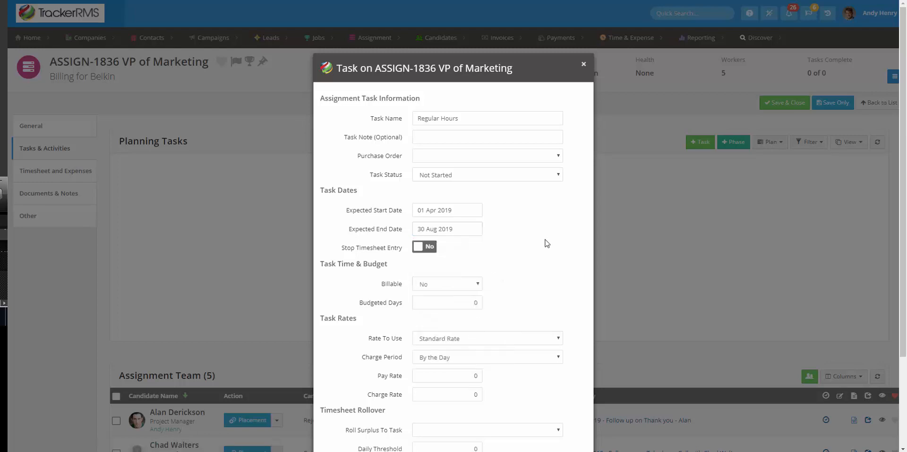
Review the Stop Timesheet Entry setting and set the task's Billable option to Yes.
{"action": "scroll", "coordinate": [546, 244], "scroll_direction": "down", "scroll_amount": 1}
{"action": "left_click_drag", "start_coordinate": [341, 201], "coordinate": [406, 208]}
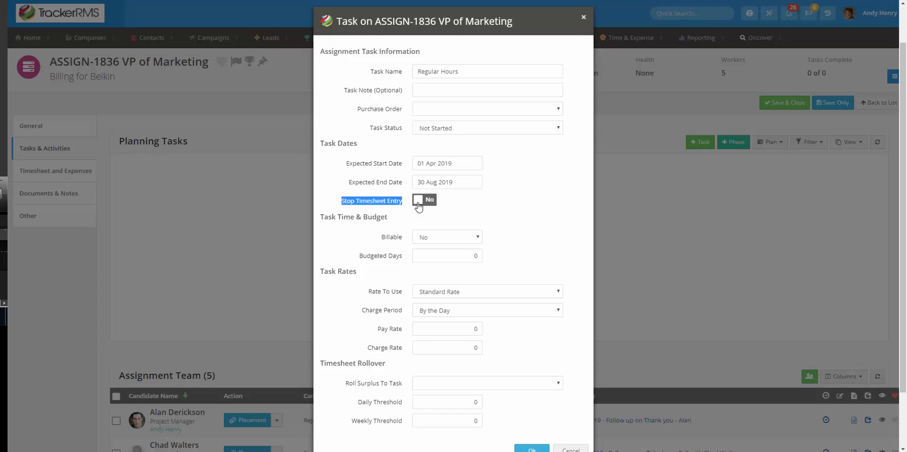
{"action": "left_click", "coordinate": [495, 223]}
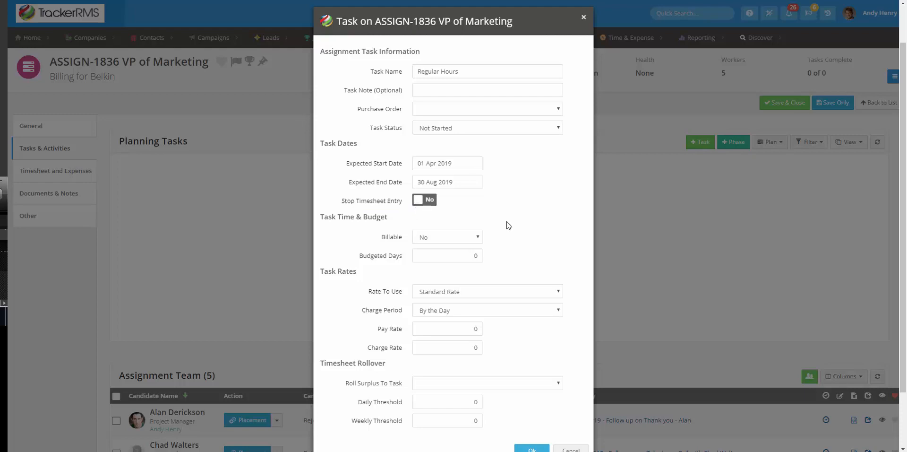
{"action": "scroll", "coordinate": [508, 225], "scroll_direction": "down", "scroll_amount": 1}
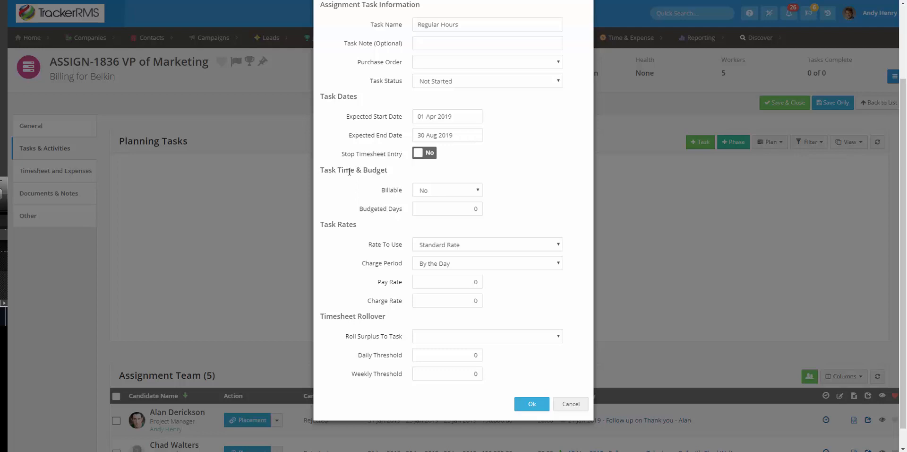
{"action": "left_click", "coordinate": [447, 191]}
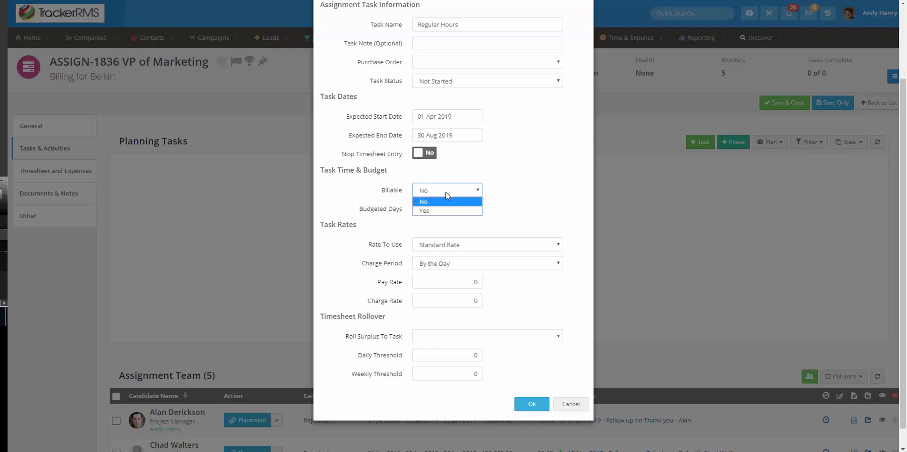
{"action": "left_click", "coordinate": [427, 211]}
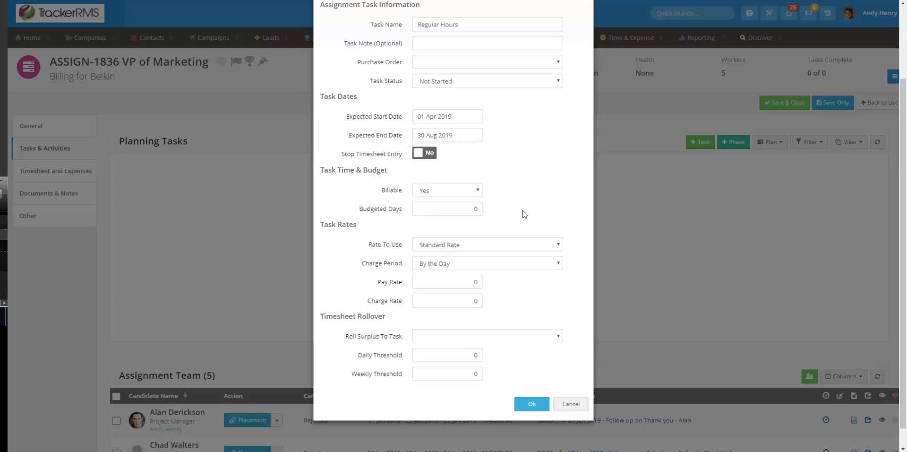
Review the available task rates and select Standard Rate as the rate to use.
{"action": "scroll", "coordinate": [523, 213], "scroll_direction": "down", "scroll_amount": 1}
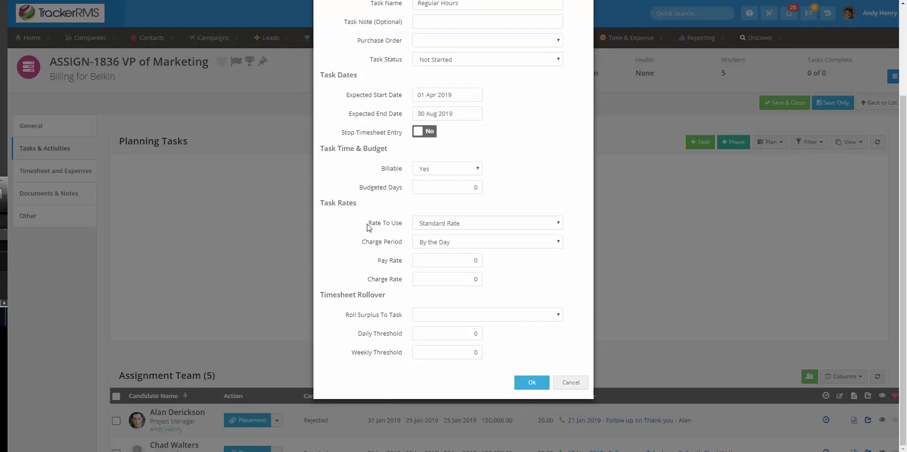
{"action": "left_click_drag", "start_coordinate": [368, 223], "coordinate": [404, 228]}
{"action": "left_click", "coordinate": [456, 222]}
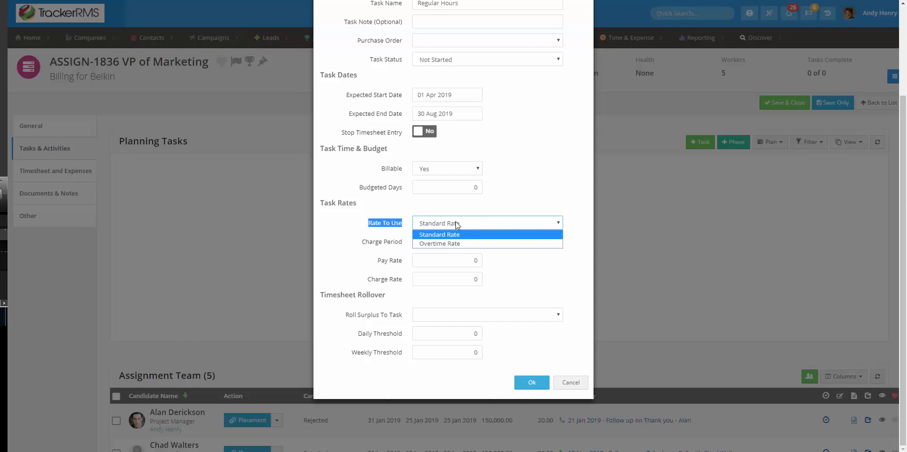
{"action": "left_click", "coordinate": [435, 237]}
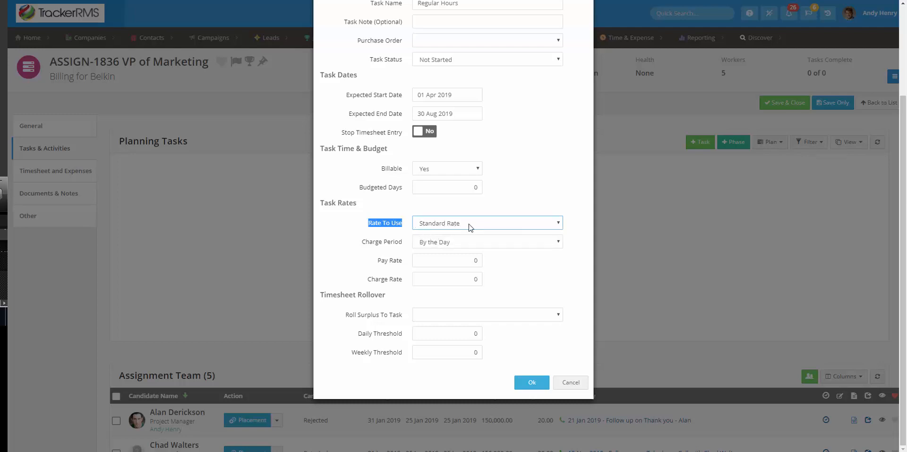
{"action": "left_click", "coordinate": [469, 226]}
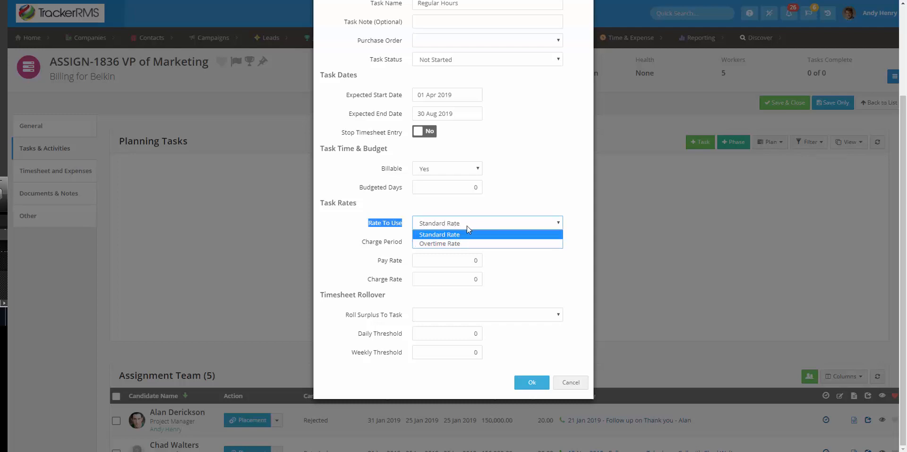
{"action": "left_click", "coordinate": [435, 236]}
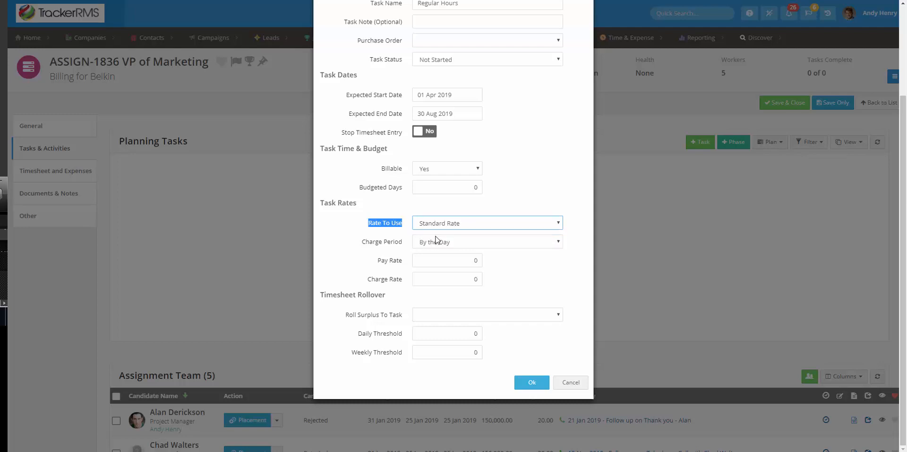
{"action": "left_click", "coordinate": [345, 234]}
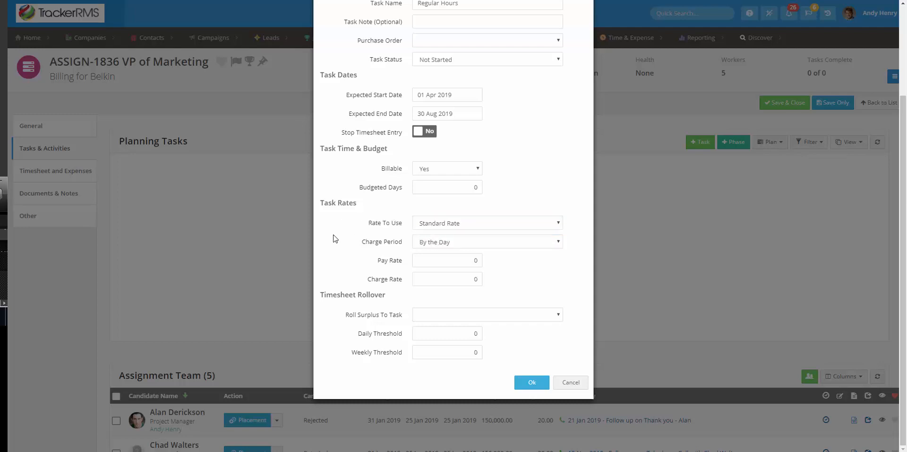
Set the task's charge period to By the Hour and save the task.
{"action": "left_click_drag", "start_coordinate": [362, 242], "coordinate": [404, 244]}
{"action": "left_click", "coordinate": [530, 243]}
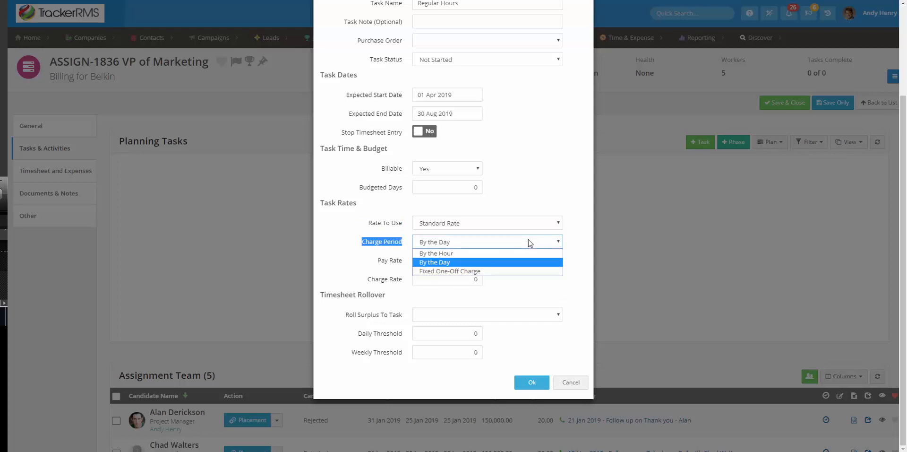
{"action": "left_click", "coordinate": [438, 254]}
{"action": "left_click", "coordinate": [349, 260]}
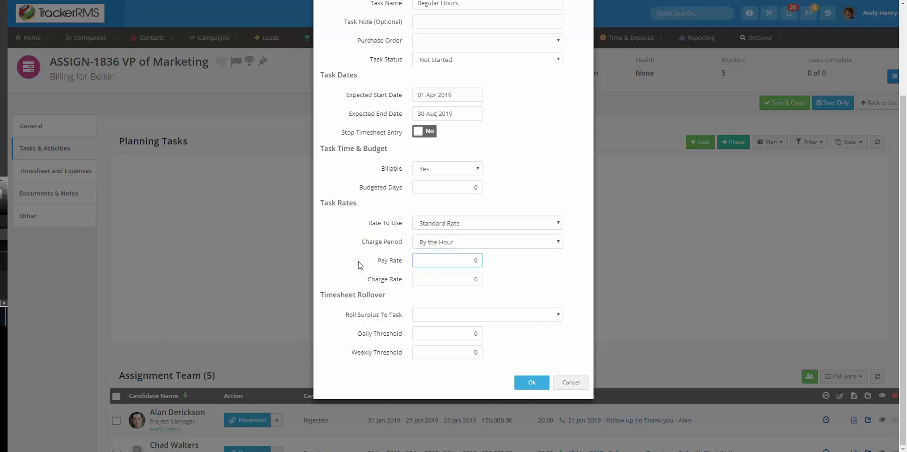
{"action": "left_click", "coordinate": [524, 288]}
{"action": "left_click", "coordinate": [530, 381]}
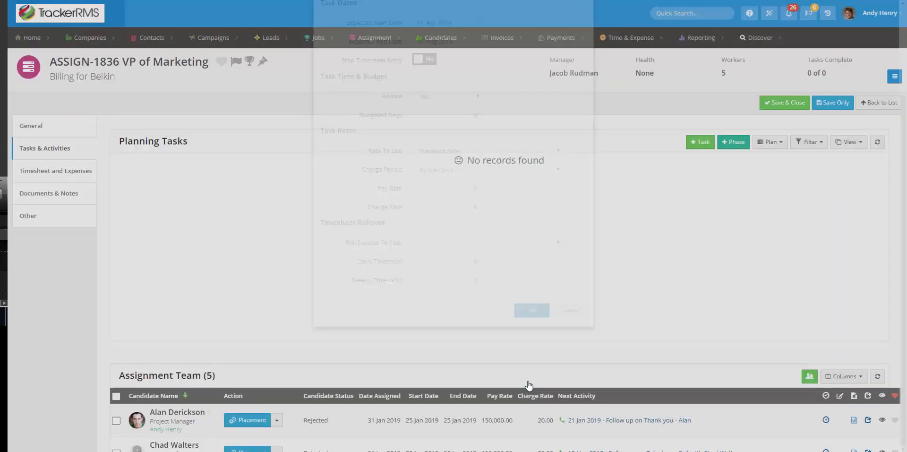